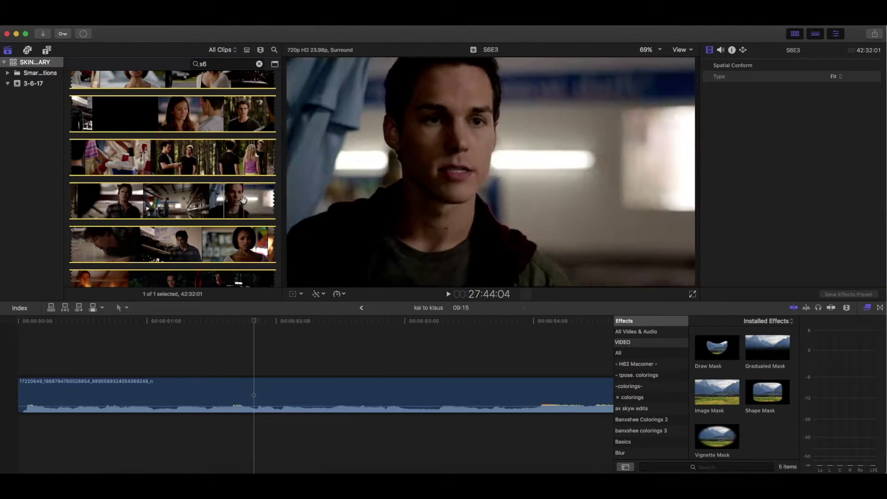
- Add a short range of the S6E3 clip from the library at the start of the kai to klaus timeline, above the music track
{"action": "left_click_drag", "start_coordinate": [252, 201], "coordinate": [256, 201]}
{"action": "key", "text": "e"}
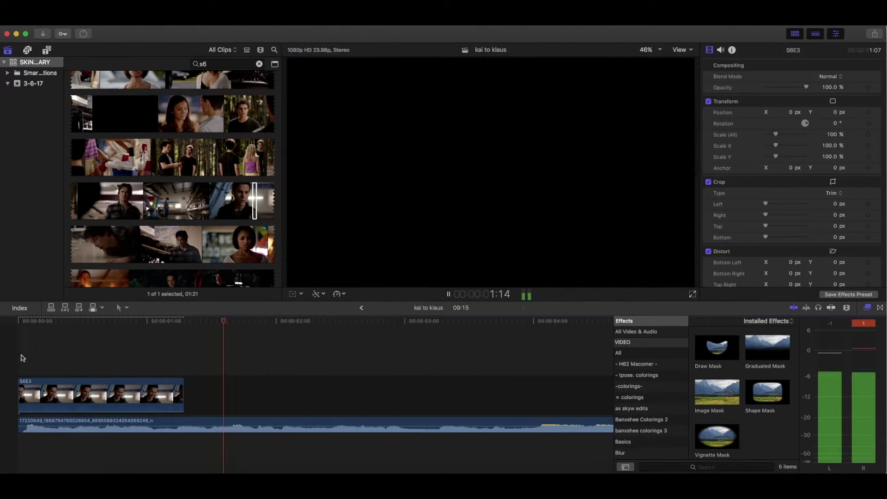
{"action": "key", "text": "super+4"}
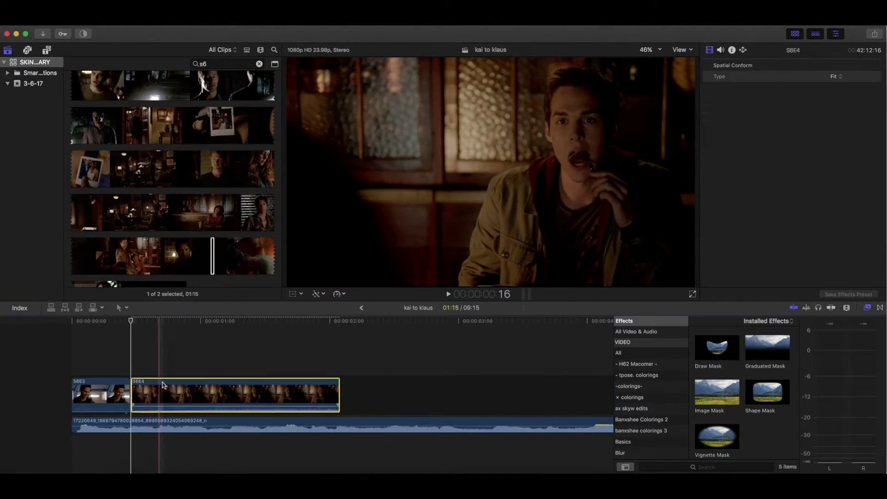
- Slow the S6E4 clip to 50% and play the edit from the start
{"action": "left_click", "coordinate": [337, 294]}
{"action": "left_click", "coordinate": [451, 302]}
{"action": "key", "text": "Home"}
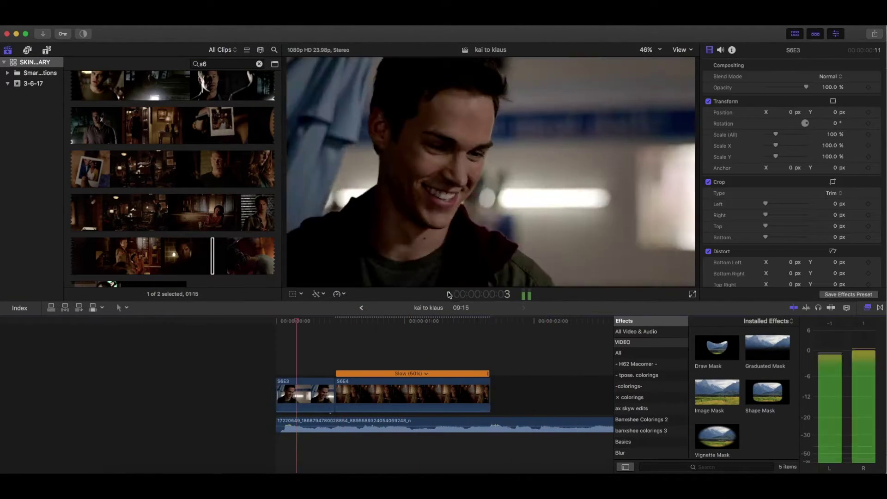
{"action": "key", "text": "space"}
{"action": "left_click", "coordinate": [447, 294]}
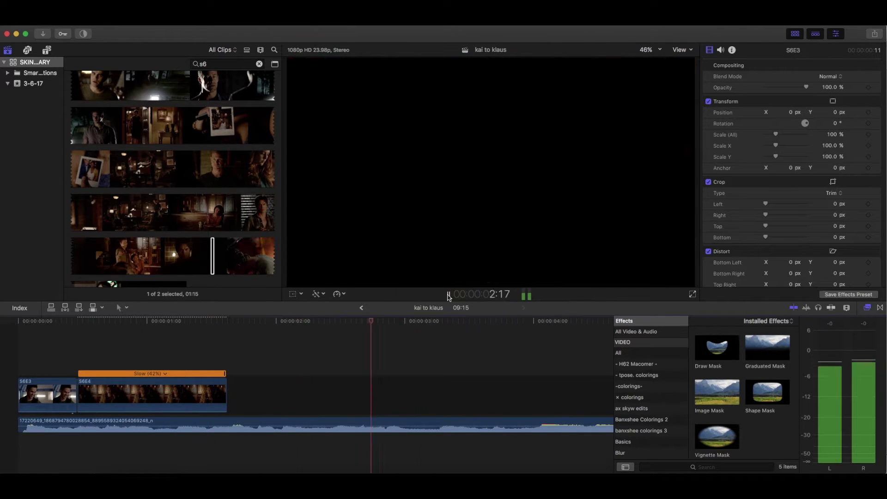
{"action": "key", "text": "super+shift+r"}
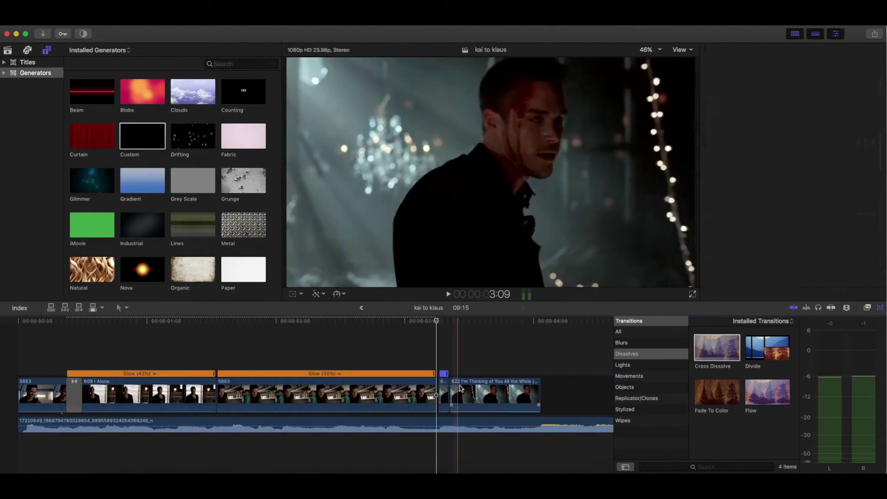
- Set the two 622 clips to Screen blend mode over the Custom generator, cross-dissolve S6E3 into the generator, and play back the edit
{"action": "left_click", "coordinate": [830, 76]}
{"action": "left_click", "coordinate": [826, 28]}
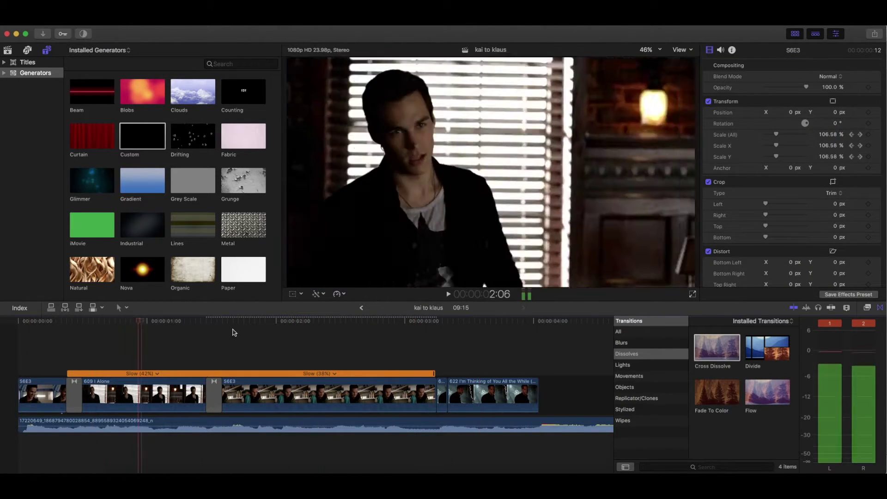
{"action": "scroll", "coordinate": [287, 343], "scroll_direction": "right", "scroll_amount": 3}
{"action": "scroll", "coordinate": [300, 350], "scroll_direction": "left", "scroll_amount": 3}
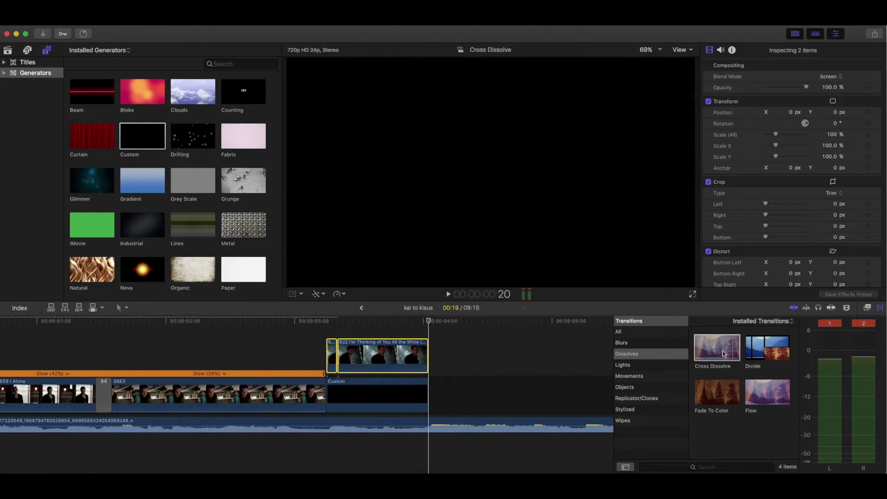
{"action": "left_click", "coordinate": [363, 392]}
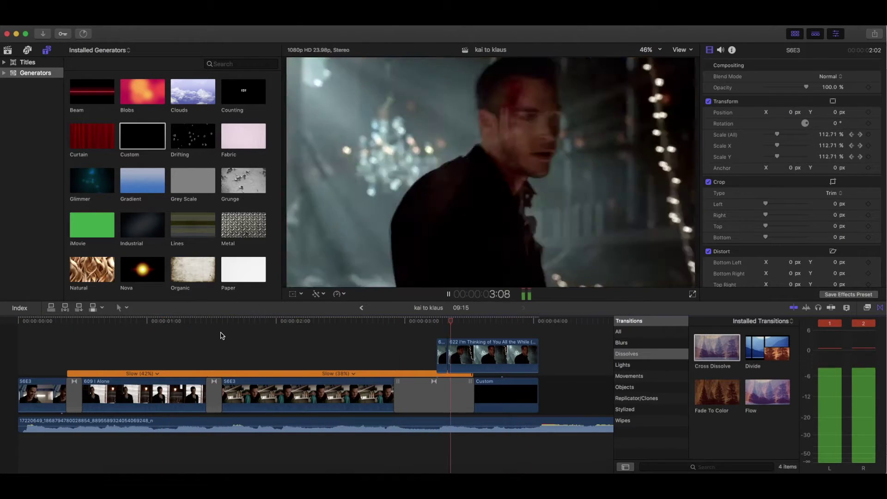
{"action": "key", "text": "space"}
{"action": "scroll", "coordinate": [179, 348], "scroll_direction": "right", "scroll_amount": 5}
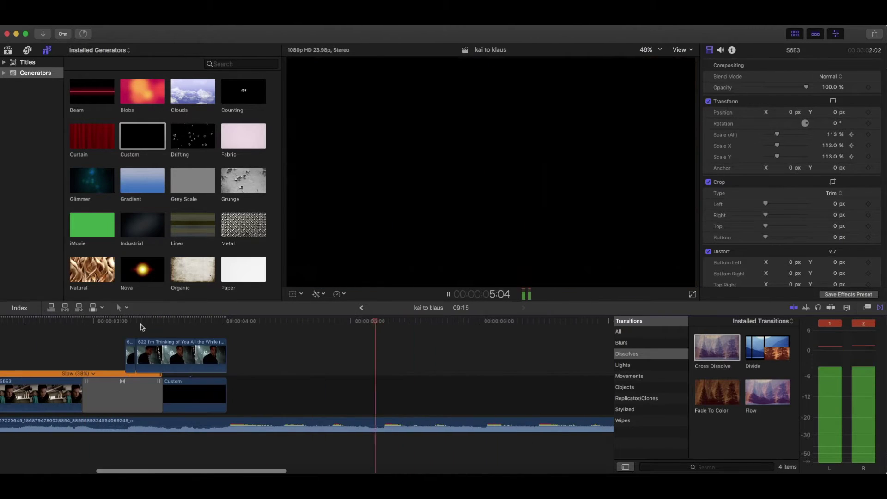
{"action": "key", "text": "Home"}
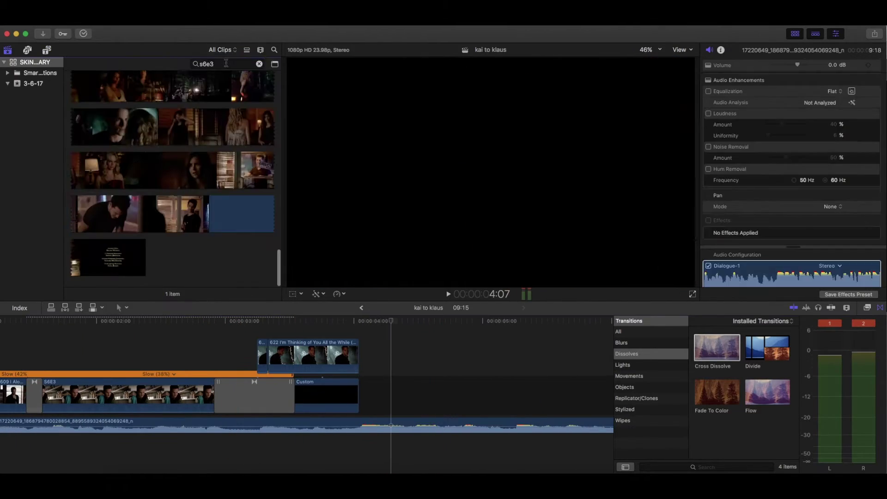
- Search the library for 222, add a range of 222 As I Lay Dying after the Custom generator, and play from the start
{"action": "type", "text": "222"}
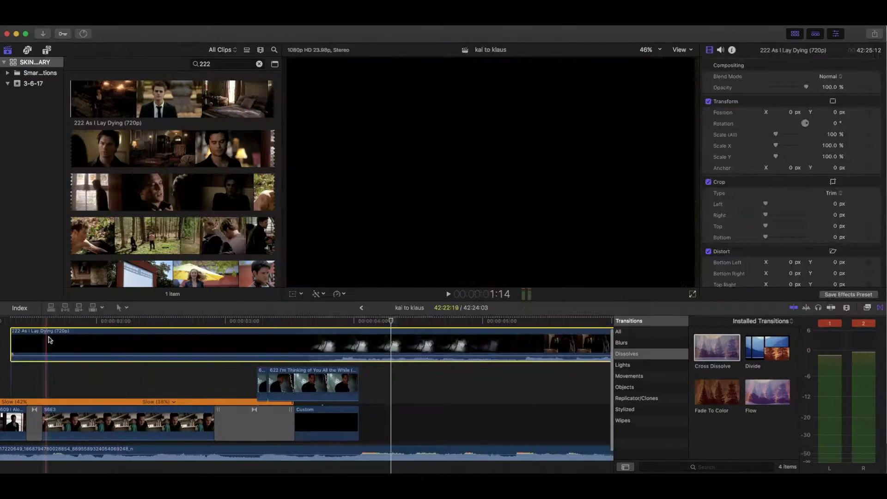
{"action": "left_click_drag", "start_coordinate": [222, 236], "coordinate": [406, 423]}
{"action": "left_click", "coordinate": [38, 348]}
{"action": "key", "text": "Home"}
{"action": "key", "text": "space"}
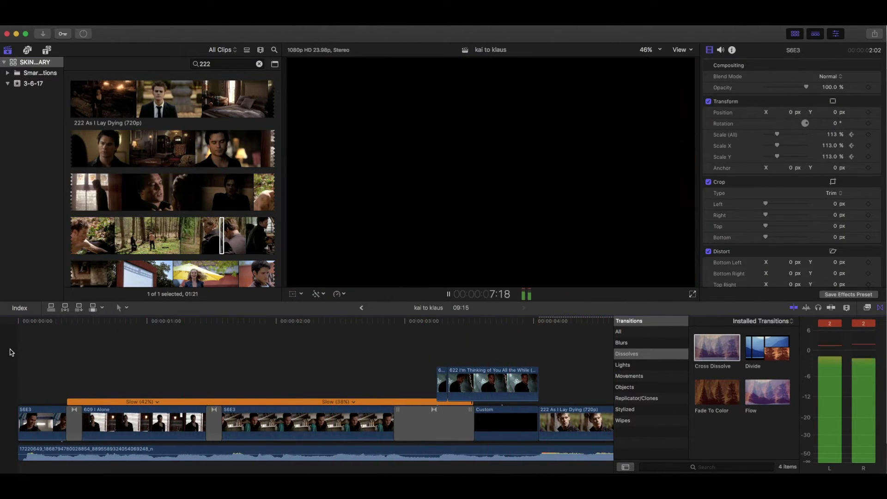
- Retime the split 222 As I Lay Dying clip, speeding up its short first part and slowing its second part to 50%
{"action": "left_click", "coordinate": [448, 294]}
{"action": "key", "text": "Home"}
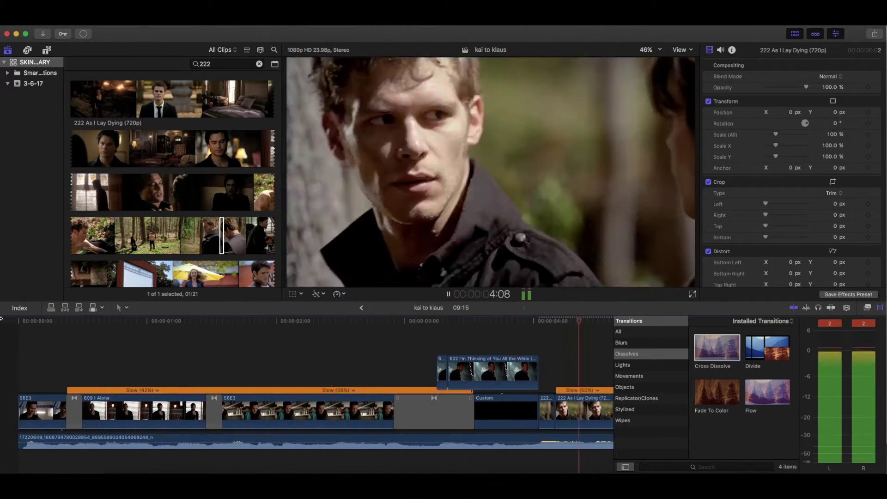
{"action": "left_click", "coordinate": [478, 411]}
{"action": "left_click", "coordinate": [338, 294]}
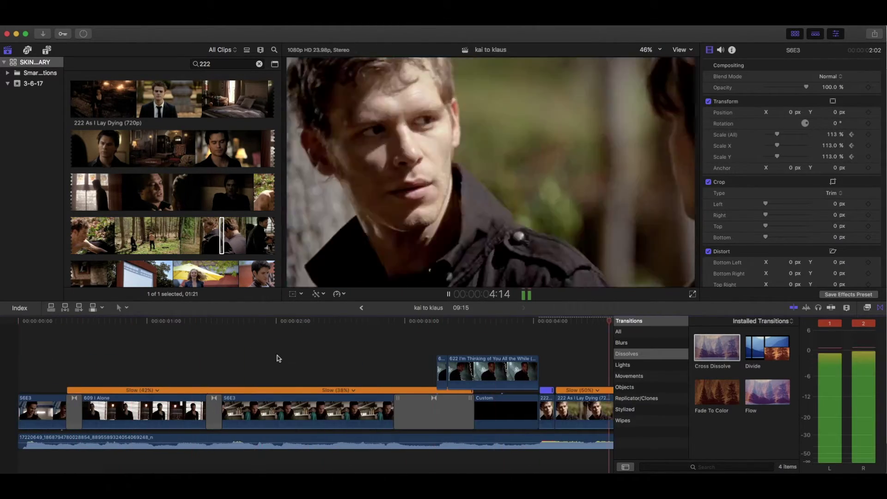
{"action": "scroll", "coordinate": [27, 356], "scroll_direction": "right", "scroll_amount": 5}
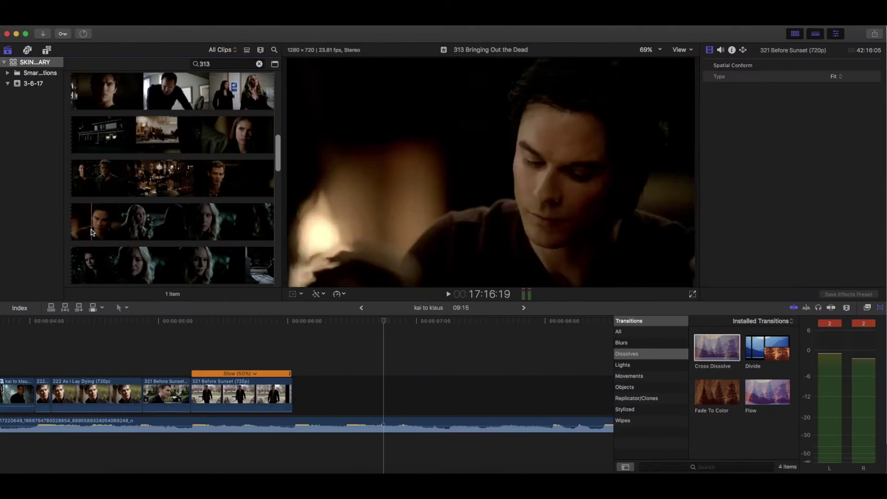
- Append a range of 313 Bringing Out the Dead after the 321 Before Sunset clips and trim its start
{"action": "scroll", "coordinate": [92, 233], "scroll_direction": "down", "scroll_amount": 5}
{"action": "left_click_drag", "start_coordinate": [115, 187], "coordinate": [217, 185]}
{"action": "key", "text": "e"}
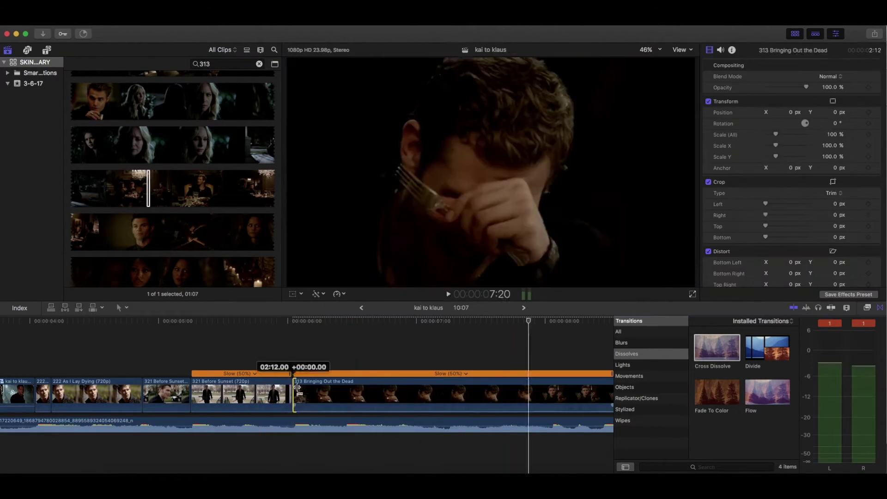
{"action": "left_click_drag", "start_coordinate": [285, 390], "coordinate": [367, 390]}
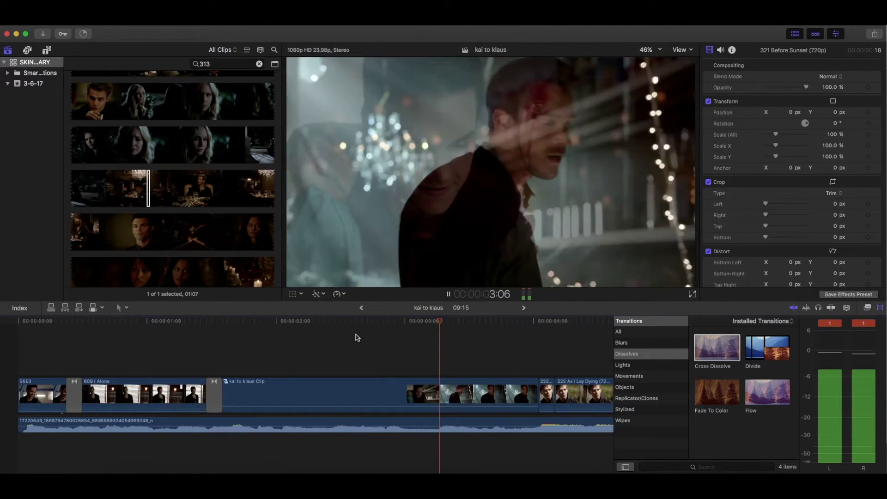
- Place the black Custom generator beneath the 313 Bringing Out the Dead clip and trim it to match
{"action": "left_click_drag", "start_coordinate": [431, 400], "coordinate": [378, 400]}
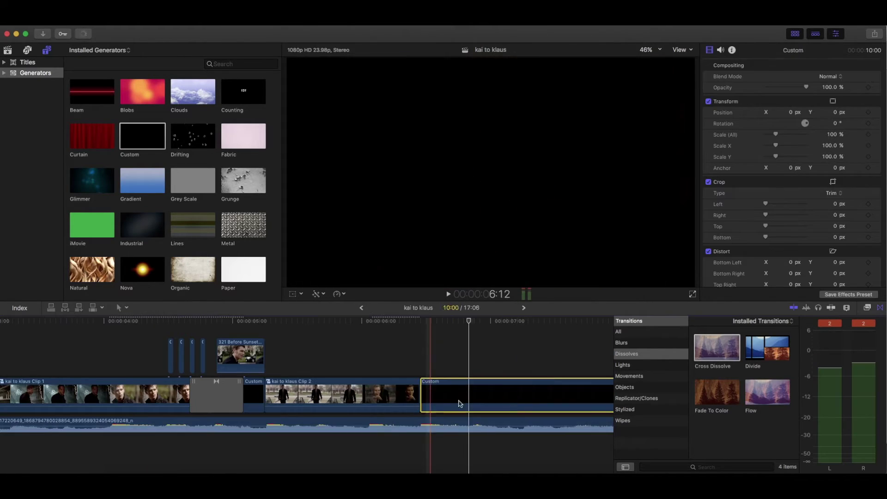
{"action": "left_click_drag", "start_coordinate": [411, 391], "coordinate": [401, 391]}
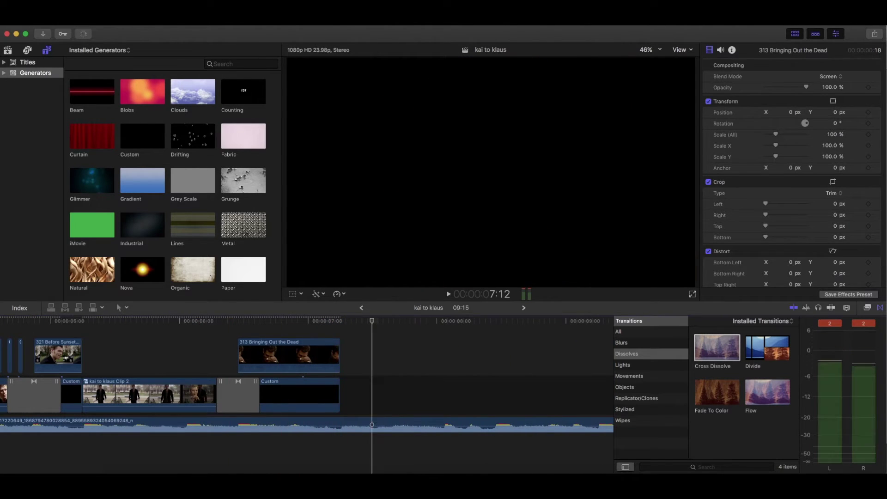
- Add footage from 416 Bring It On after the 305 The Reckoning clip and slow its two parts to 50%
{"action": "left_click", "coordinate": [8, 50]}
{"action": "scroll", "coordinate": [114, 249], "scroll_direction": "down", "scroll_amount": 5}
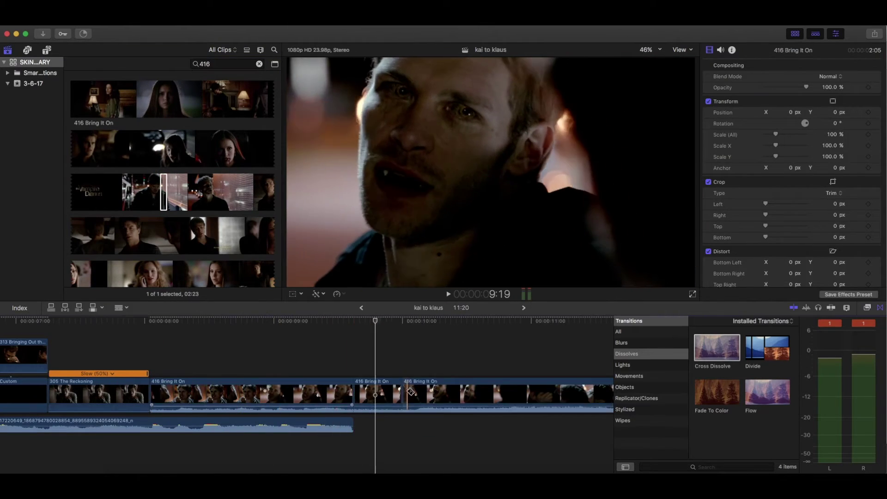
{"action": "left_click", "coordinate": [339, 294]}
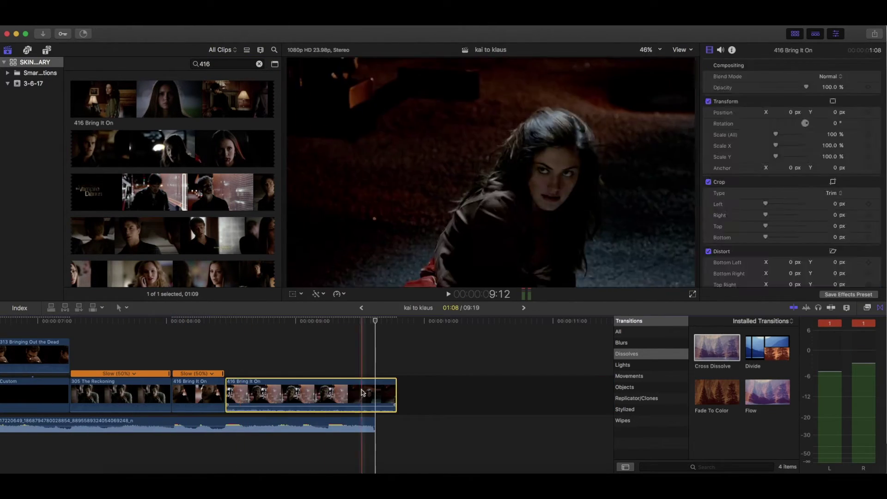
{"action": "left_click", "coordinate": [339, 294]}
{"action": "left_click", "coordinate": [455, 300]}
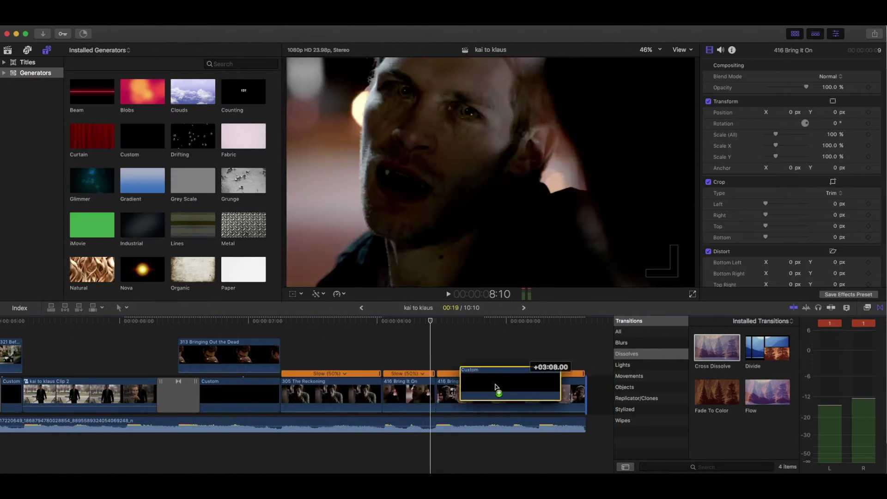
- Copy the Custom generator to sit beneath the second 416 Bring It On clip and shorten the end of the 313 Bringing Out the Dead clip
{"action": "left_click_drag", "start_coordinate": [495, 390], "coordinate": [414, 362]}
{"action": "left_click", "coordinate": [387, 338]}
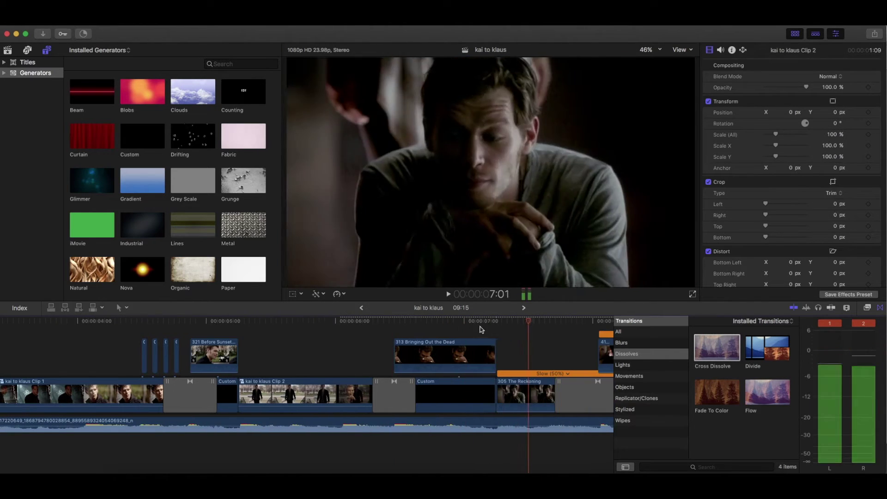
{"action": "left_click_drag", "start_coordinate": [495, 350], "coordinate": [470, 349]}
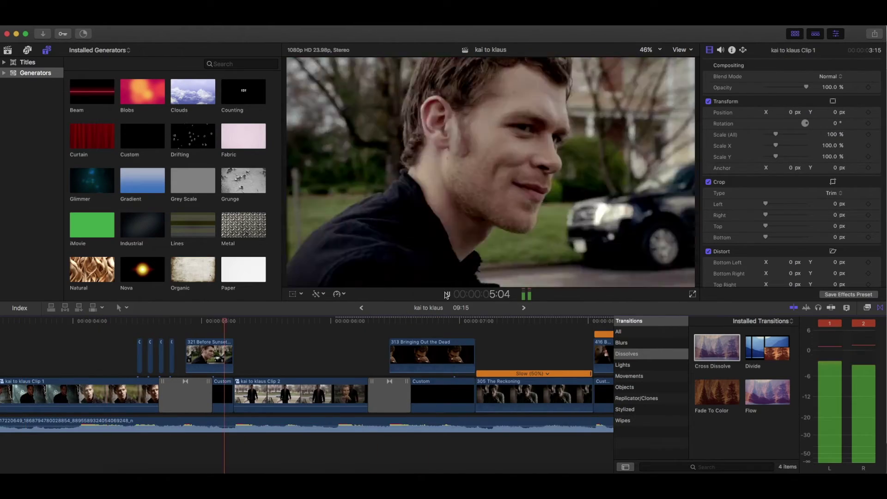
{"action": "left_click", "coordinate": [457, 444]}
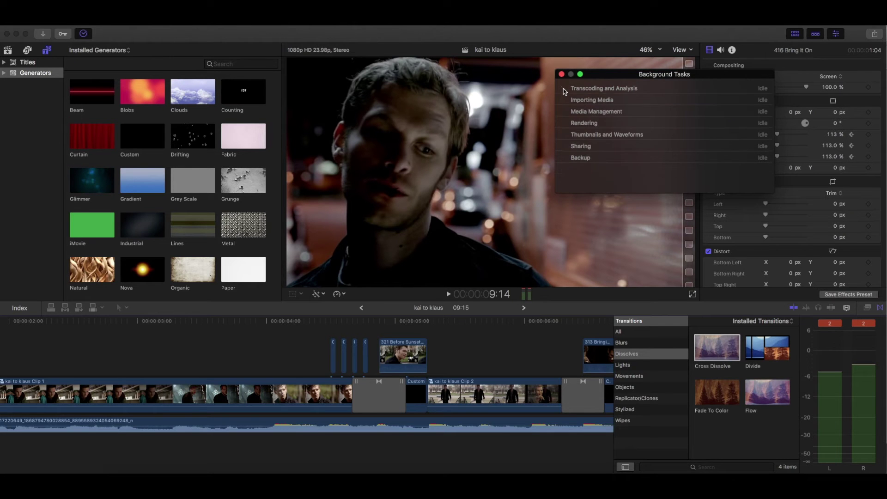
- Apply the oxford effect from the fancy colourings category to kai to klaus Clip 1
{"action": "key", "text": "Home"}
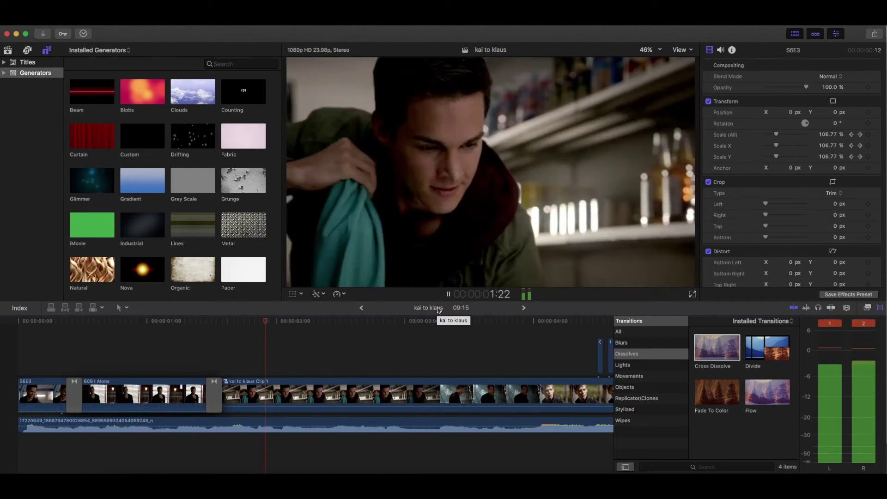
{"action": "key", "text": "super+5"}
{"action": "key", "text": "space"}
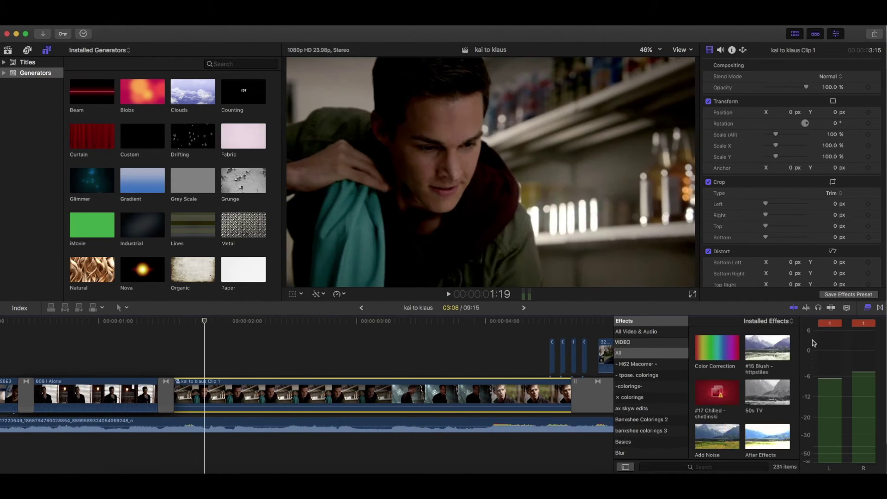
{"action": "left_click", "coordinate": [644, 408]}
{"action": "scroll", "coordinate": [645, 411], "scroll_direction": "down", "scroll_amount": 3}
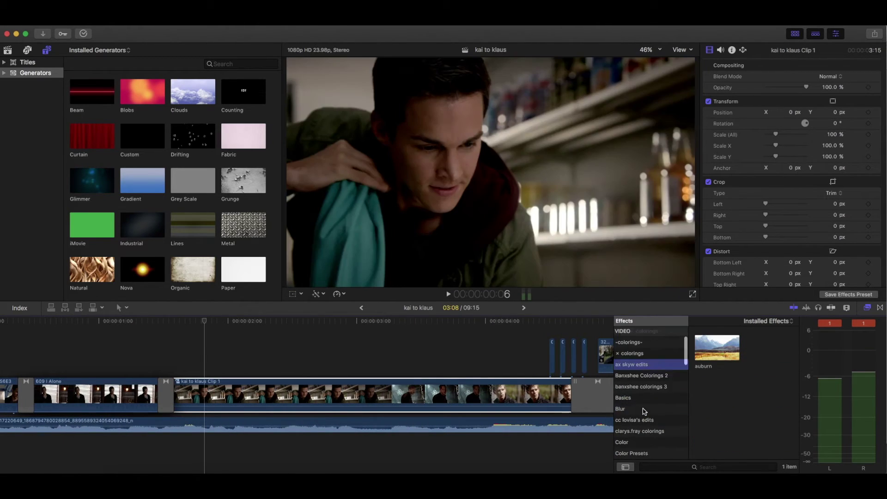
{"action": "scroll", "coordinate": [629, 406], "scroll_direction": "down", "scroll_amount": 2}
{"action": "left_click", "coordinate": [629, 401]}
{"action": "scroll", "coordinate": [629, 401], "scroll_direction": "down", "scroll_amount": 2}
{"action": "left_click", "coordinate": [629, 397]}
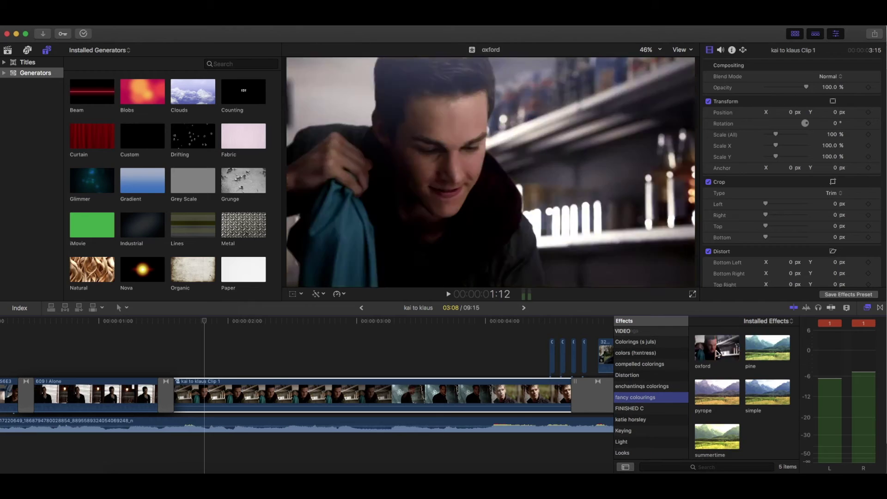
{"action": "left_click_drag", "start_coordinate": [729, 397], "coordinate": [536, 389]}
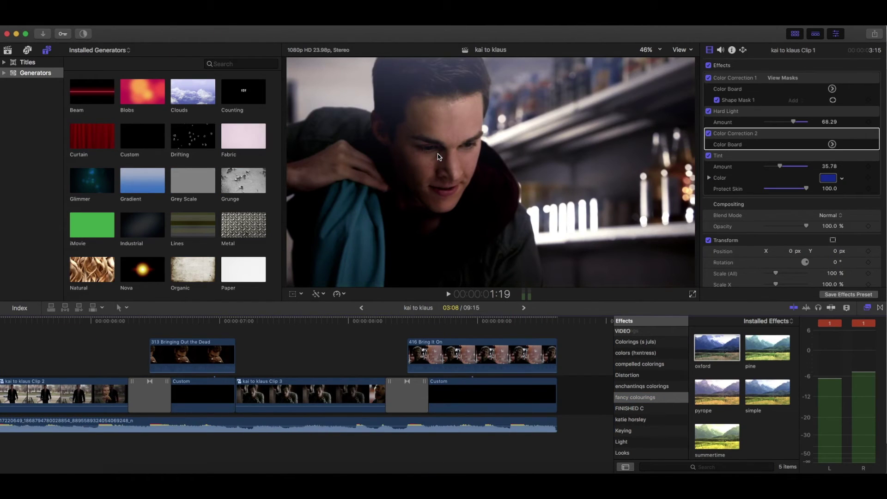
- Add a Basic Title above the 622 section of kai to klaus Clip 1, with the text OH and SHIT on two lines
{"action": "key", "text": "Home"}
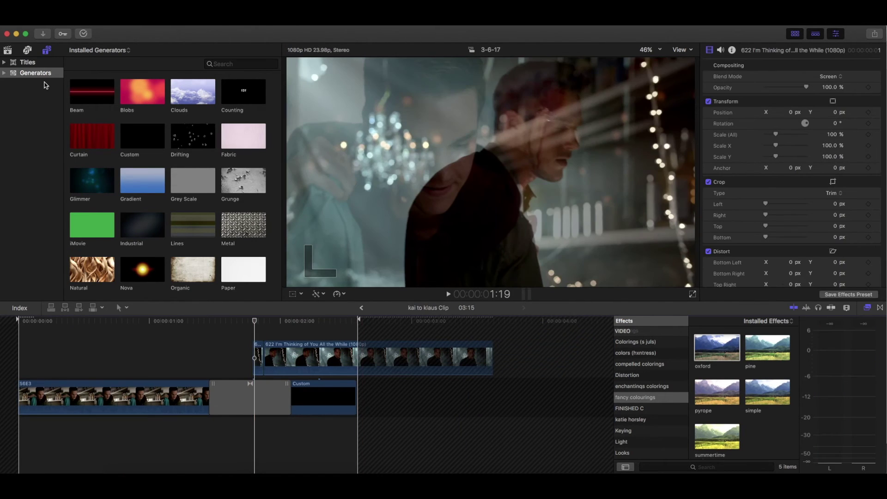
{"action": "left_click", "coordinate": [27, 62]}
{"action": "left_click_drag", "start_coordinate": [142, 136], "coordinate": [259, 332]}
{"action": "double_click", "coordinate": [491, 167]}
{"action": "type", "text": "OH"}
{"action": "key", "text": "Return"}
{"action": "type", "text": "SHIT"}
- Format the title as Arial Bold, size 110, line spacing -26 and tracking -12.05%, with a drop shadow
{"action": "left_click", "coordinate": [796, 131]}
{"action": "left_click", "coordinate": [758, 451]}
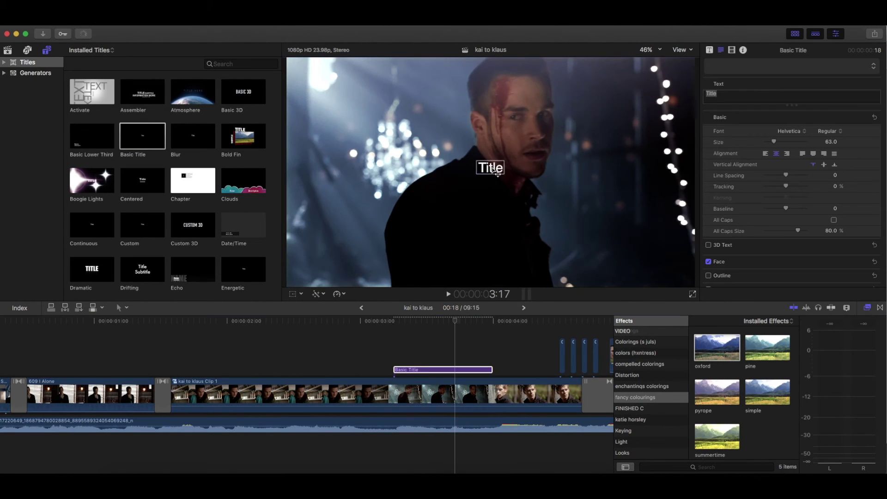
{"action": "left_click", "coordinate": [816, 134]}
{"action": "left_click", "coordinate": [789, 187]}
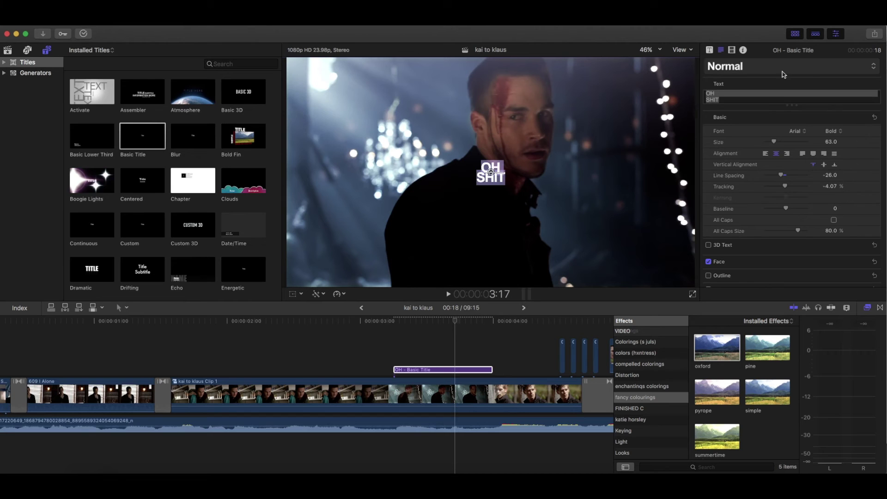
{"action": "left_click", "coordinate": [708, 261]}
{"action": "scroll", "coordinate": [830, 277], "scroll_direction": "down", "scroll_amount": 1}
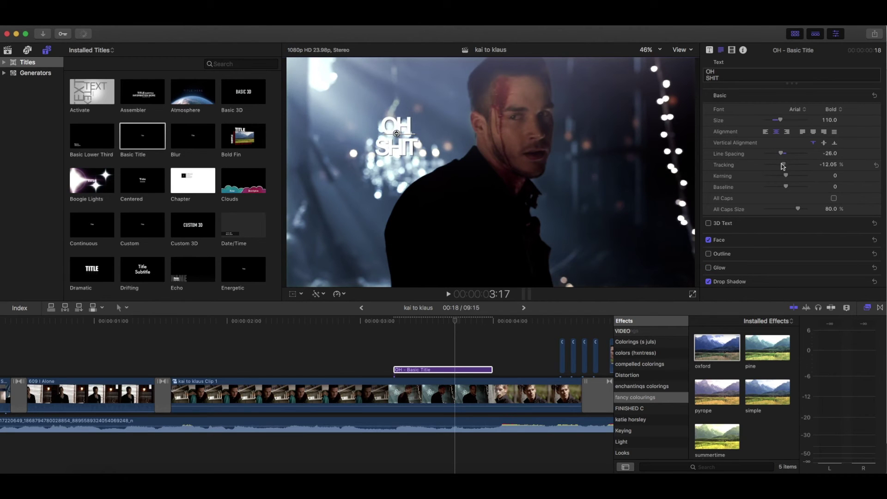
- Animate the title's horizontal position with keyframes, including X at -23 px, and play back that section
{"action": "left_click", "coordinate": [732, 50]}
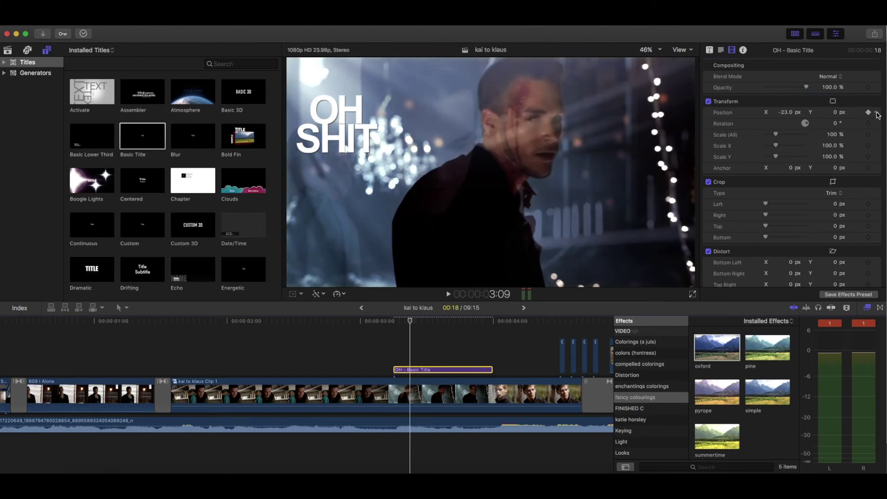
{"action": "left_click_drag", "start_coordinate": [789, 113], "coordinate": [785, 112]}
{"action": "left_click", "coordinate": [259, 350]}
{"action": "key", "text": "space"}
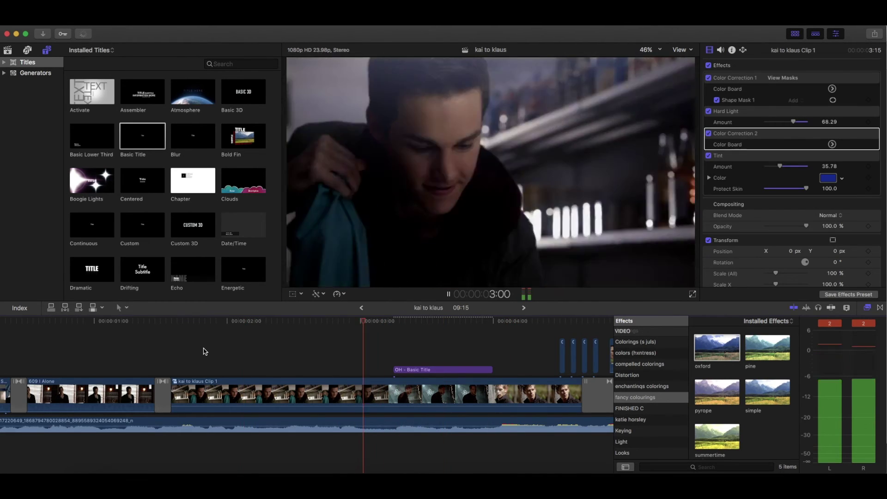